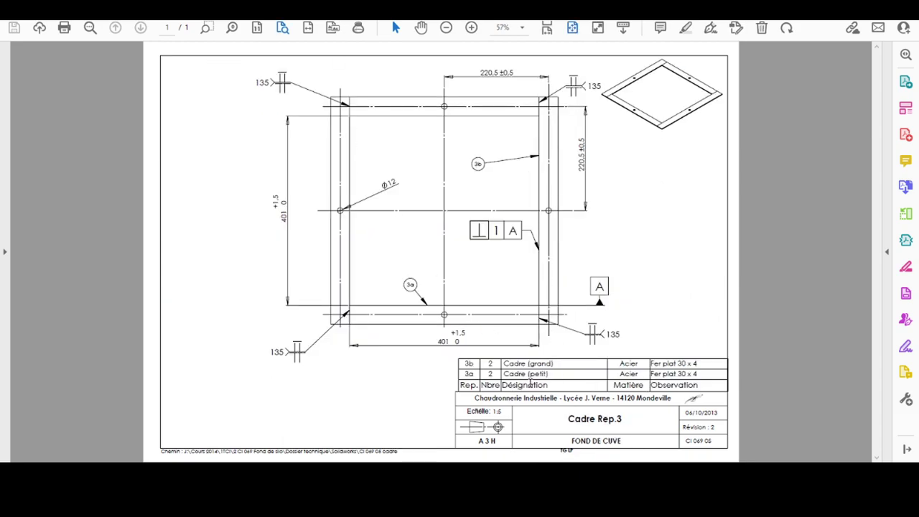
# Step: Zoom and scroll around the Cadre Rep.3 drawing to study bar 3a's 401 length and Ø12 holes
pyautogui.keyDown('ctrl'); pyautogui.scroll(2, 476, 375); pyautogui.keyUp('ctrl')
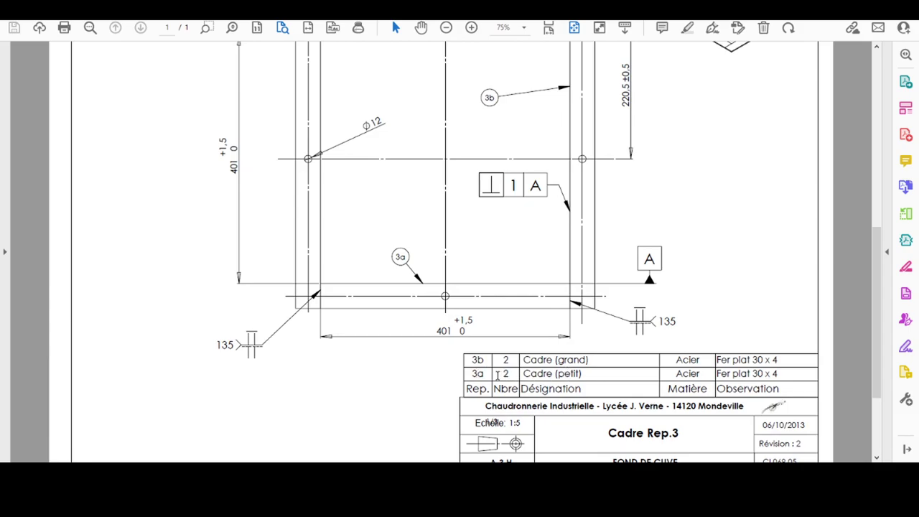
pyautogui.scroll(-1, 492, 249)
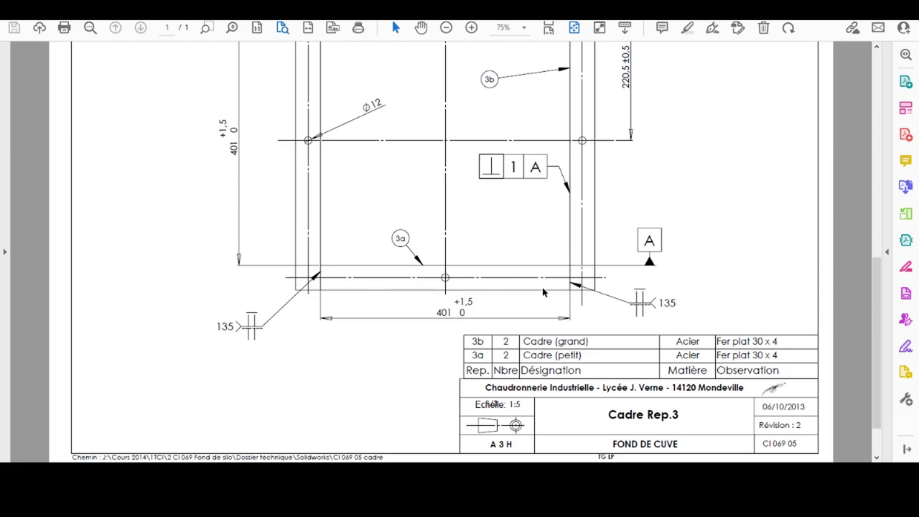
pyautogui.scroll(2, 454, 260)
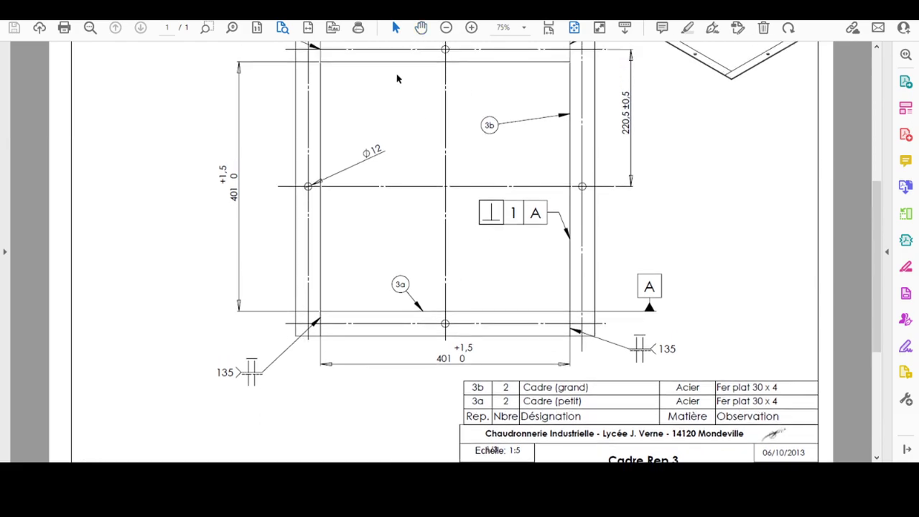
pyautogui.scroll(1, 383, 65)
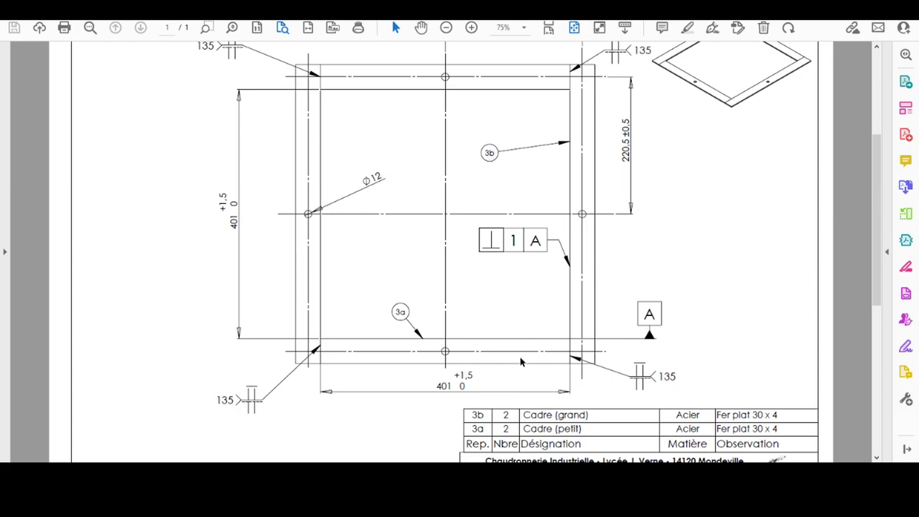
pyautogui.scroll(-1, 521, 361)
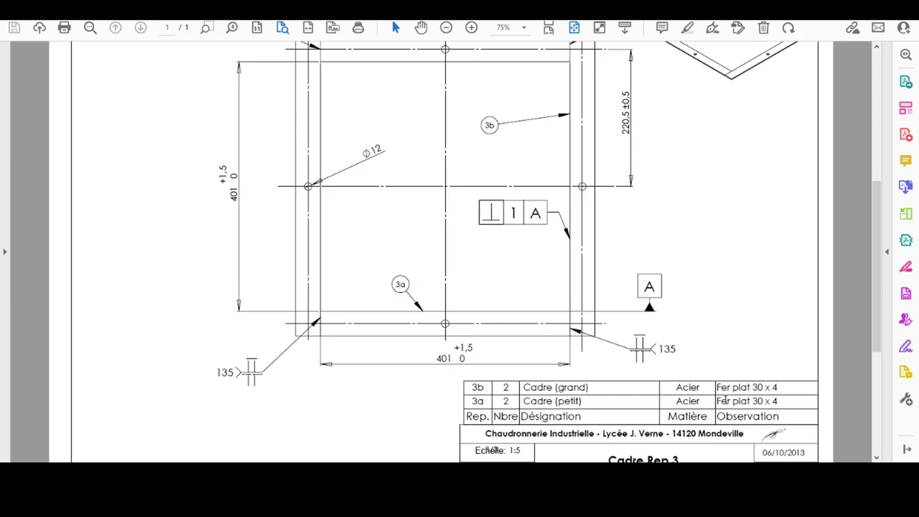
pyautogui.scroll(-1, 722, 395)
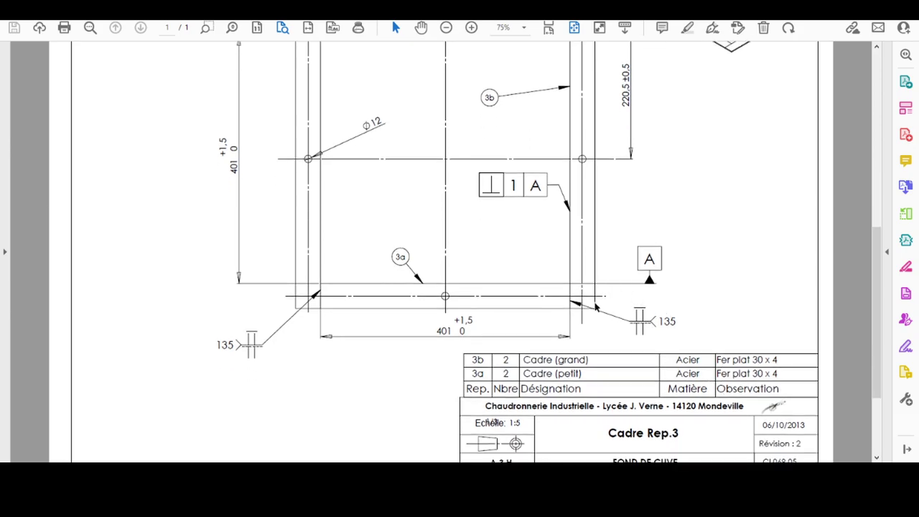
pyautogui.scroll(-1, 586, 418)
# Step: Create a new Pièce part and open a sketch on Plan frontal
pyautogui.click(546, 424)
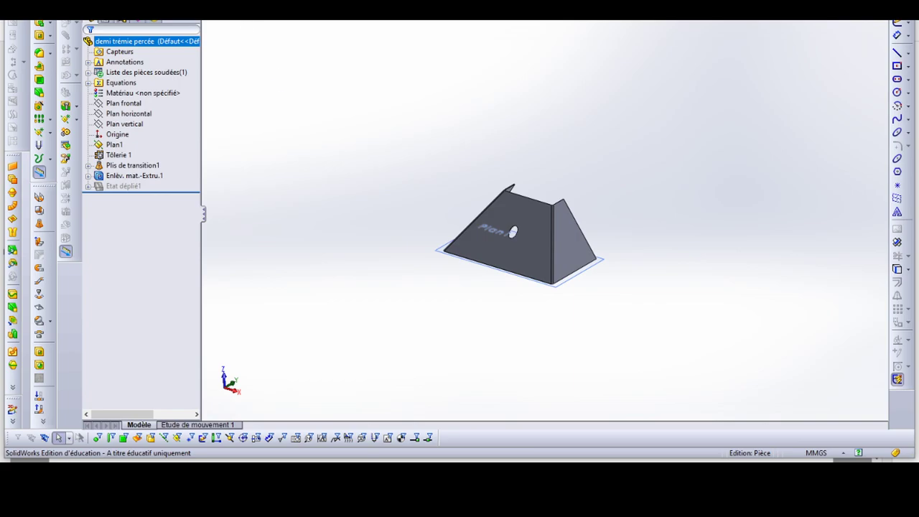
pyautogui.hotkey('ctrl', 'n')
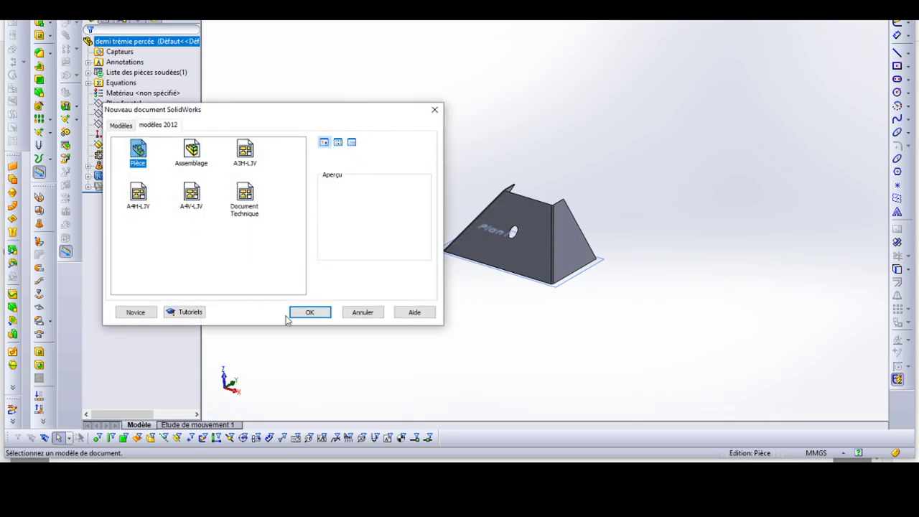
pyautogui.click(305, 312)
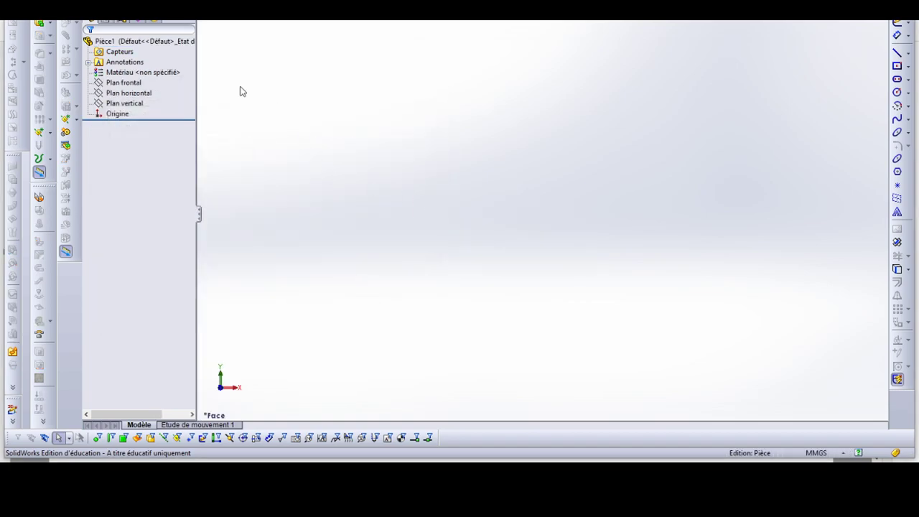
pyautogui.click(123, 85)
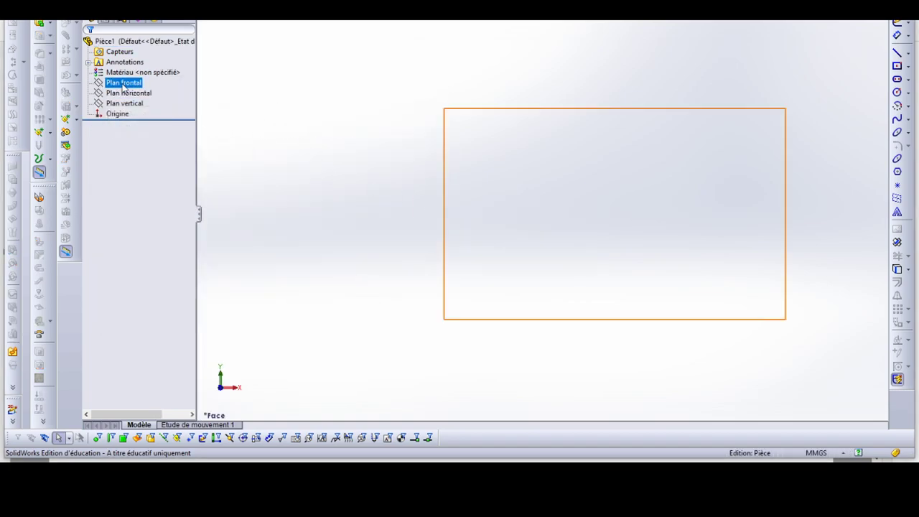
pyautogui.click(123, 84)
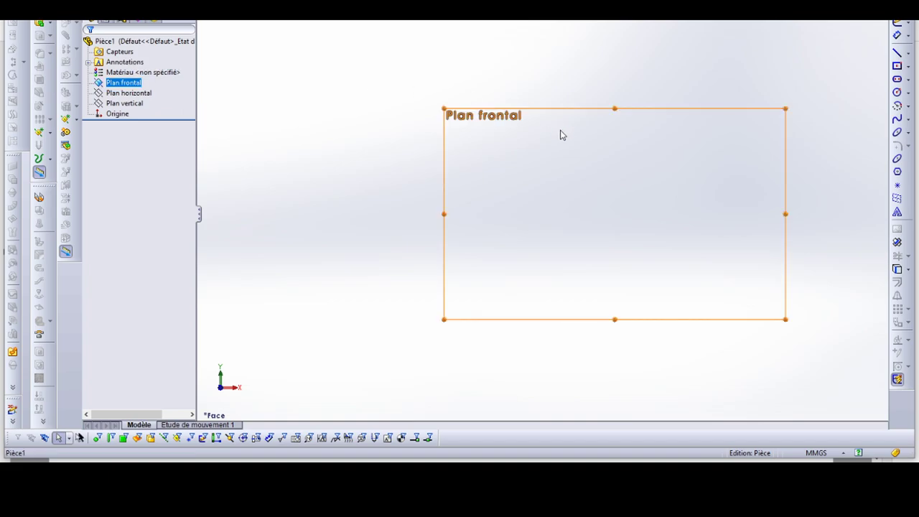
pyautogui.click(899, 25)
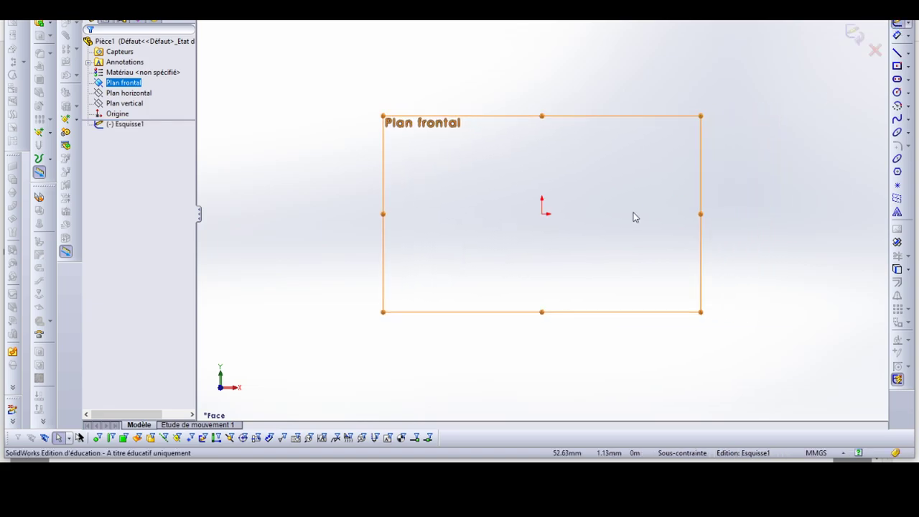
# Step: Draw a centre rectangle anchored on the sketch origin
pyautogui.click(897, 66)
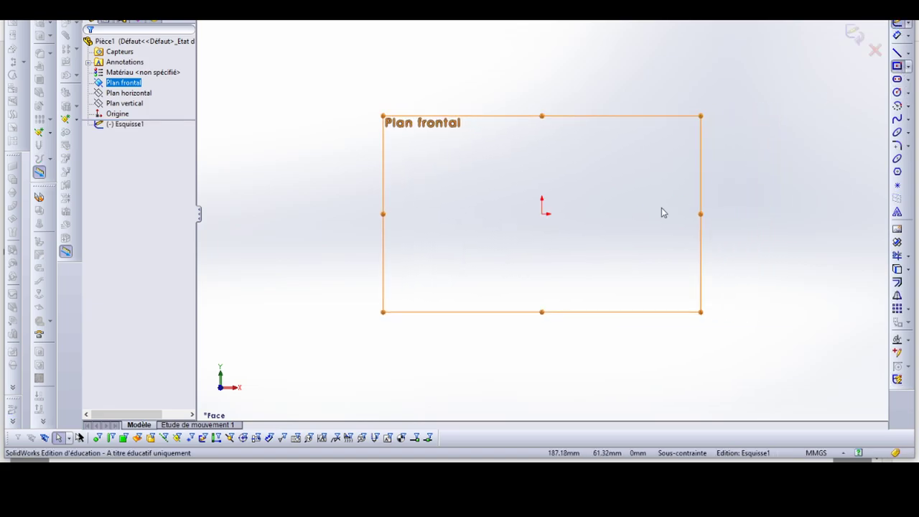
pyautogui.click(542, 213)
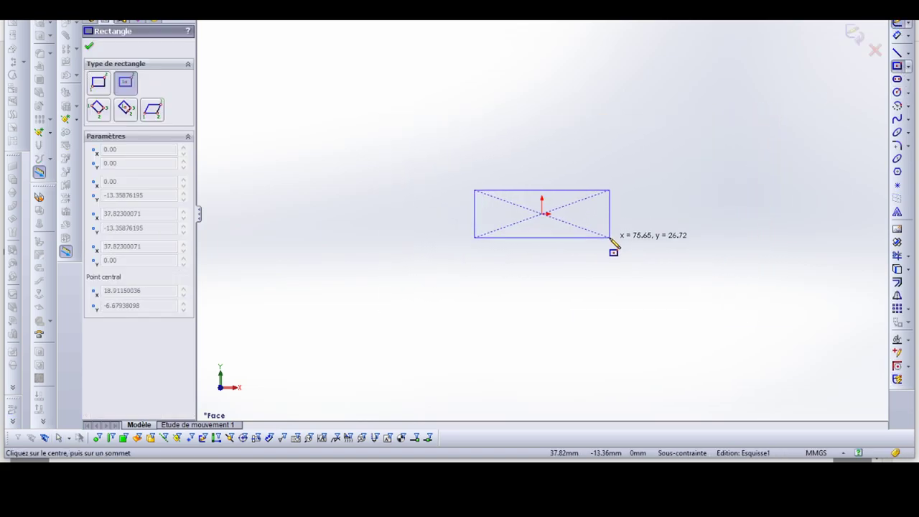
pyautogui.click(610, 237)
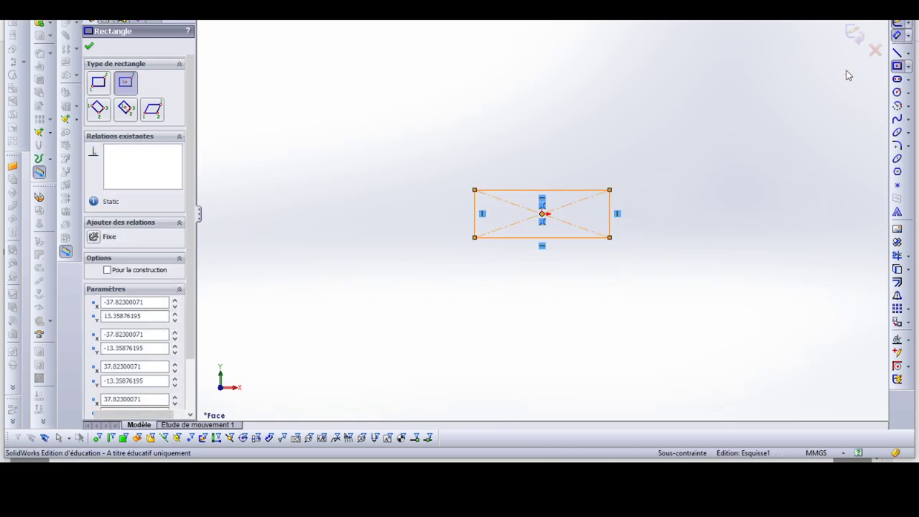
pyautogui.press('Escape')
# Step: Dimension the rectangle to 30 mm wide and 4 mm high
pyautogui.click(575, 191)
pyautogui.click(541, 172)
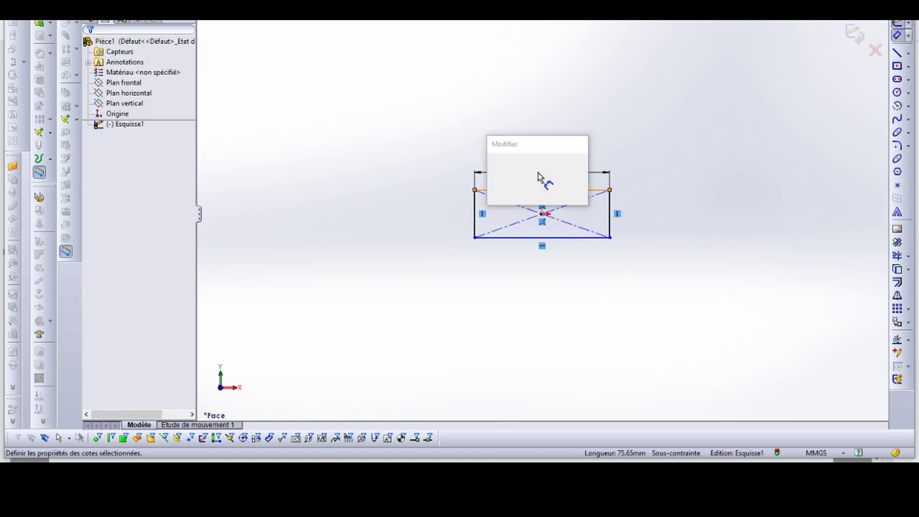
pyautogui.write('30')
pyautogui.press('Return')
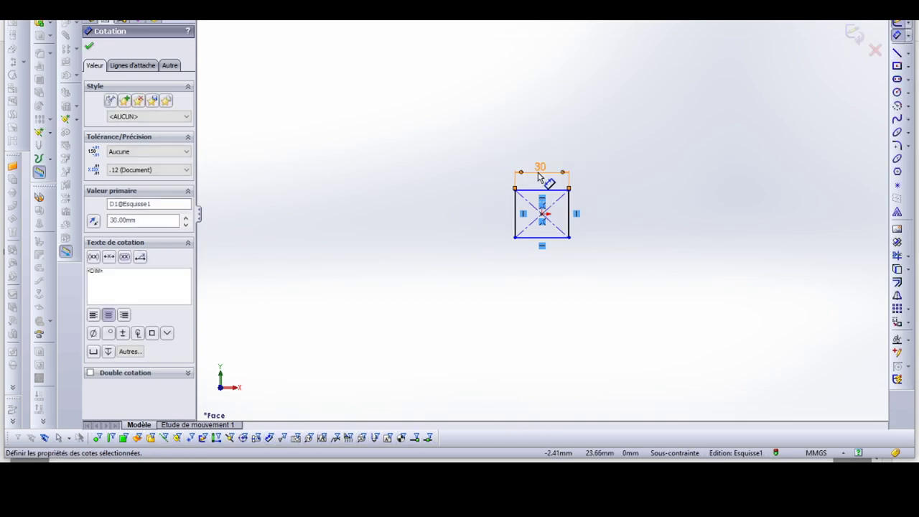
pyautogui.click(569, 208)
pyautogui.click(651, 209)
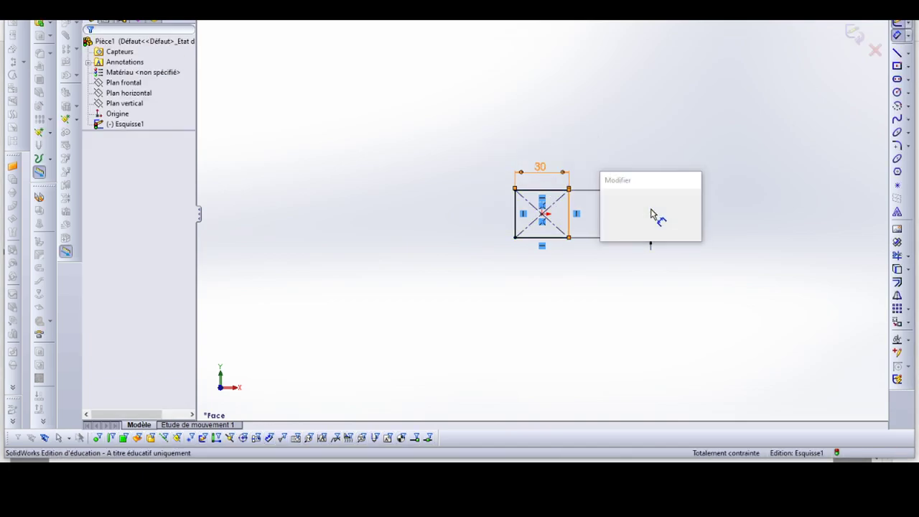
pyautogui.press('Return')
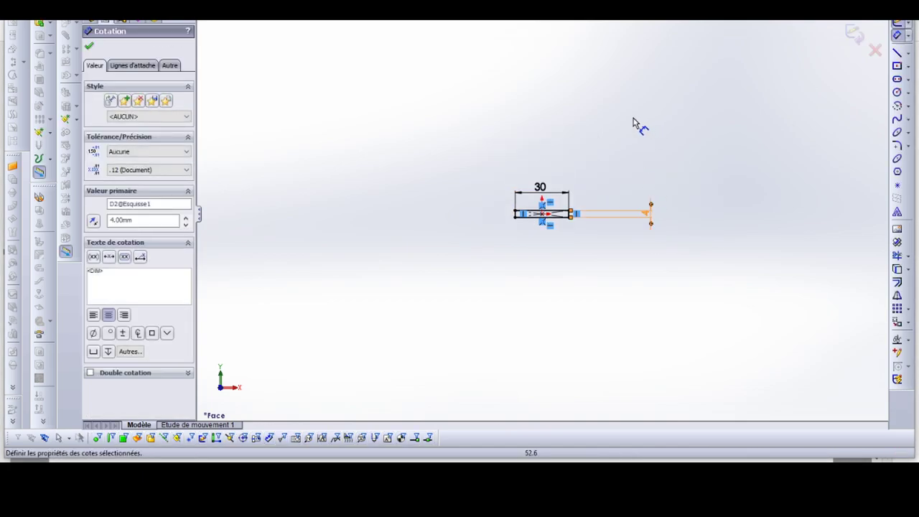
pyautogui.moveTo(640, 127); pyautogui.dragTo(422, 165, button='middle')
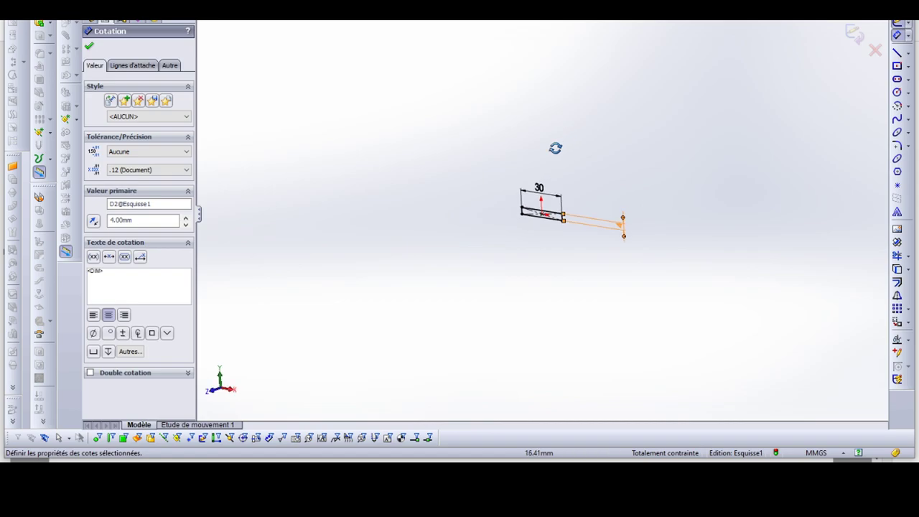
# Step: Extrude the rectangle with Plan milieu end condition to a 401 mm depth
pyautogui.click(40, 23)
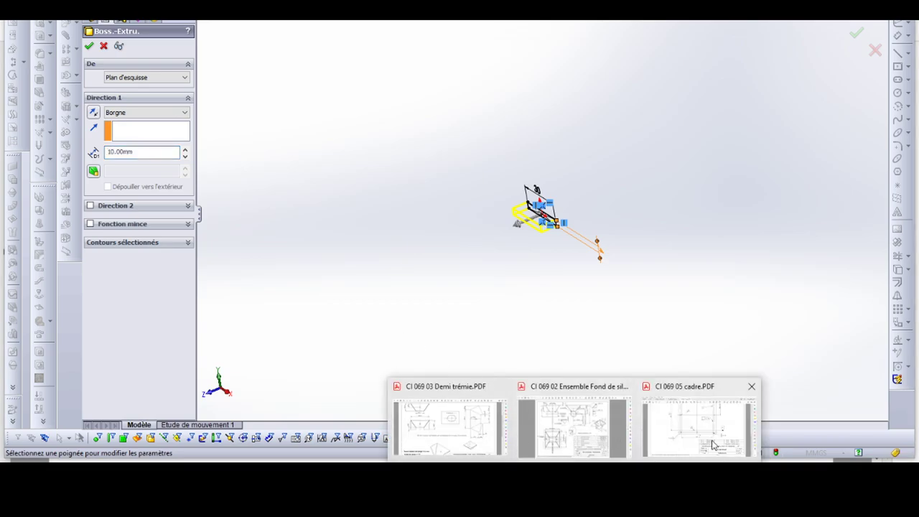
pyautogui.click(725, 431)
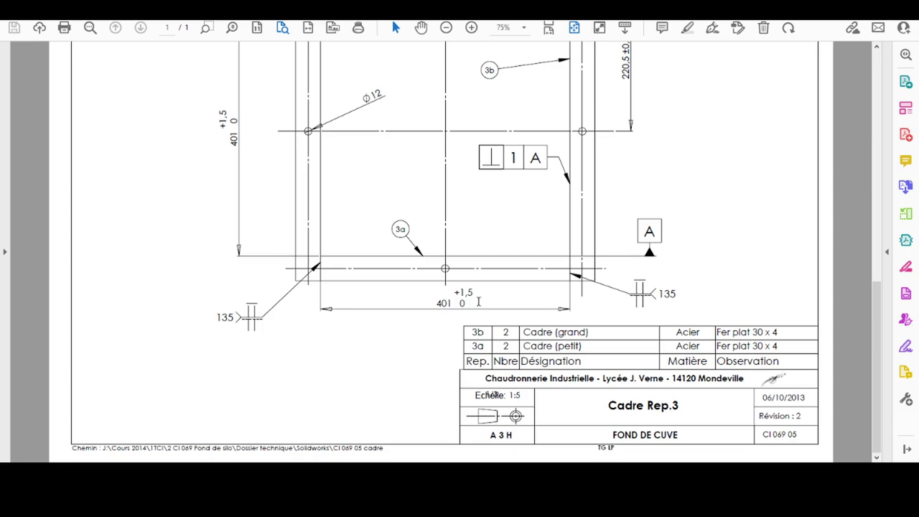
pyautogui.hotkey('alt', 'Tab')
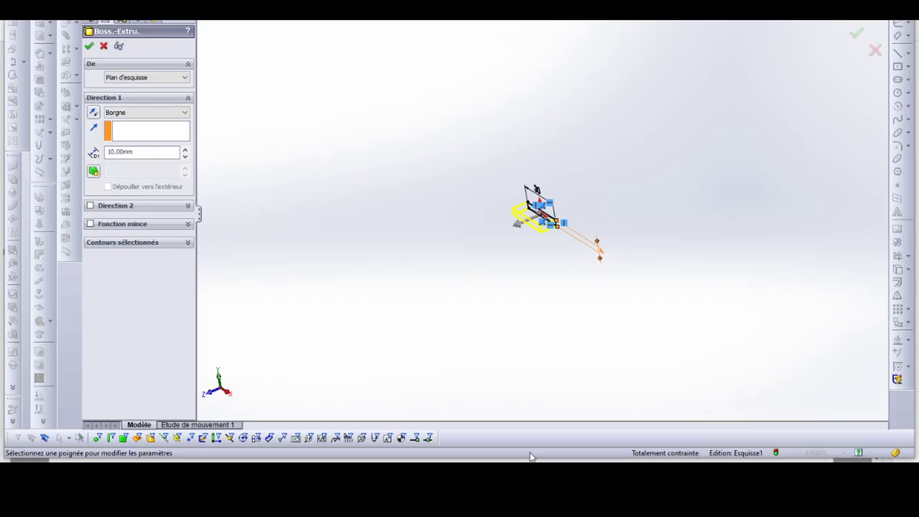
pyautogui.click(120, 114)
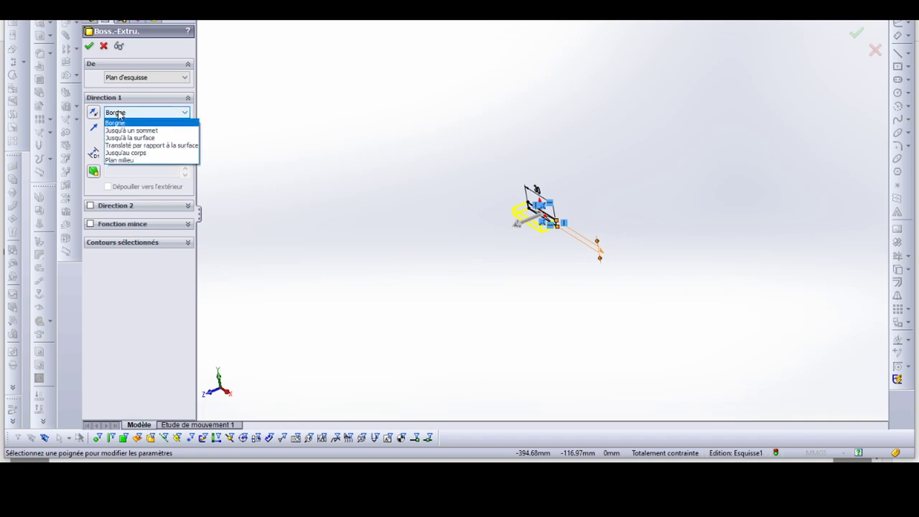
pyautogui.click(122, 162)
pyautogui.click(135, 152)
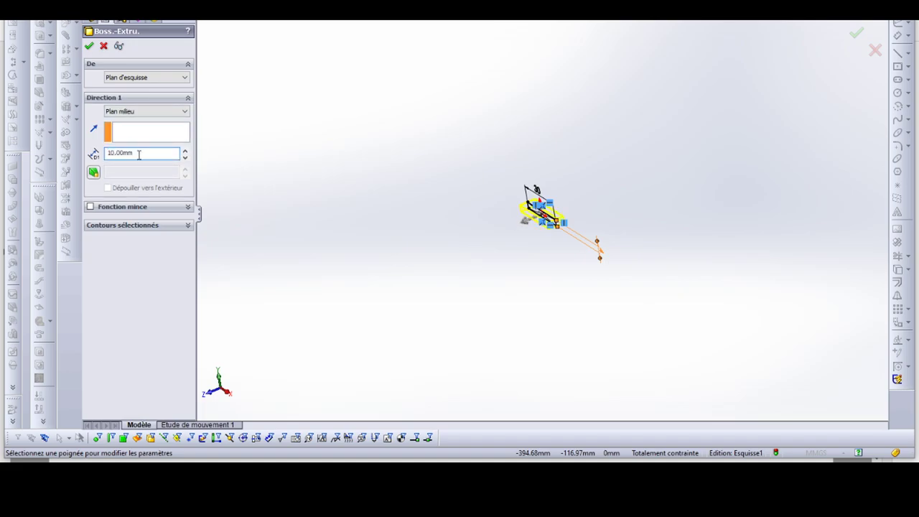
pyautogui.moveTo(135, 152); pyautogui.dragTo(100, 153)
pyautogui.write('40')
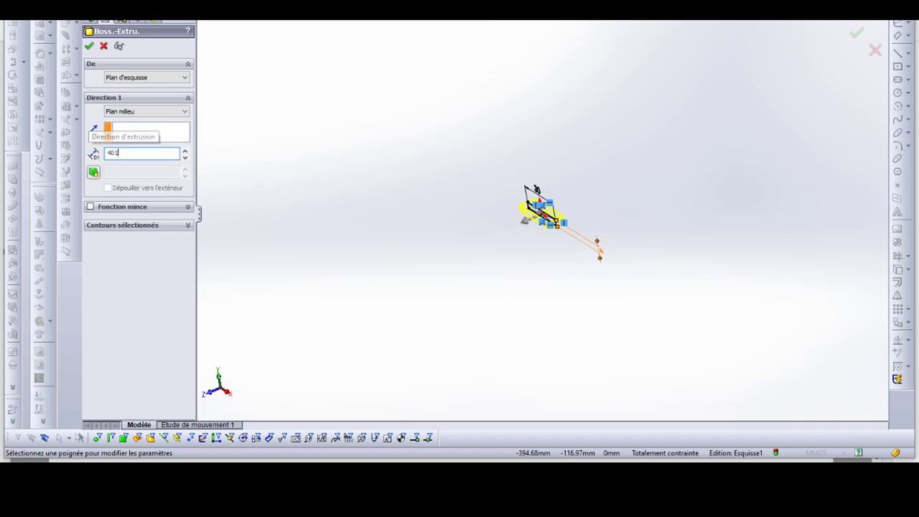
pyautogui.write('1')
pyautogui.press('Return')
pyautogui.click(89, 46)
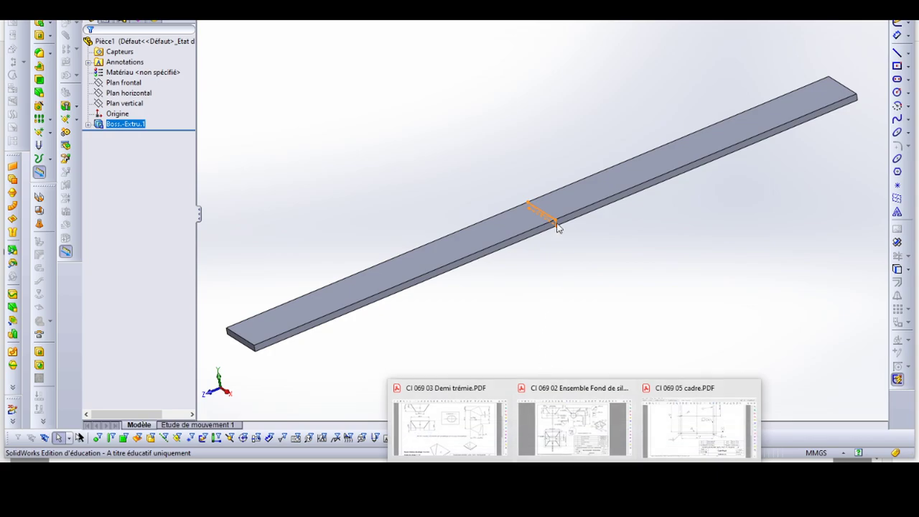
# Step: Check bar 3a's 401 length and Ø12 holes on the Cadre Rep.3 drawing
pyautogui.click(664, 415)
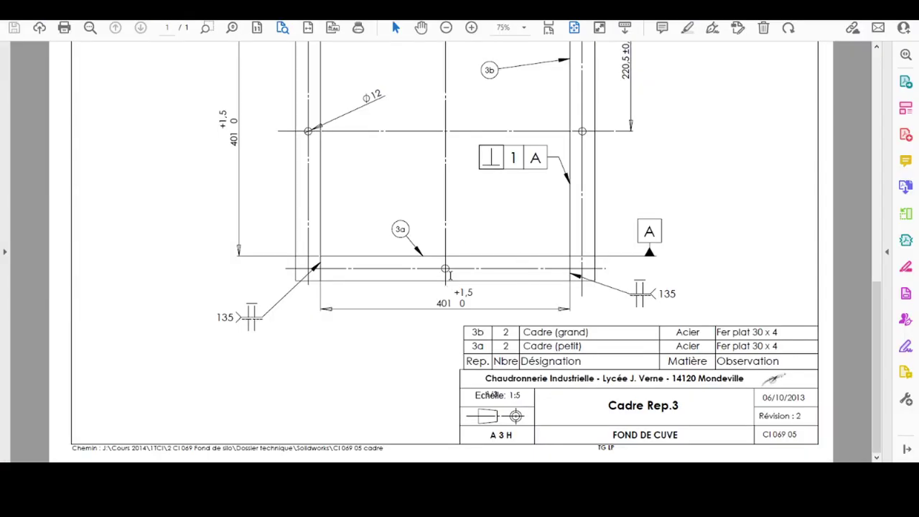
pyautogui.scroll(2, 450, 274)
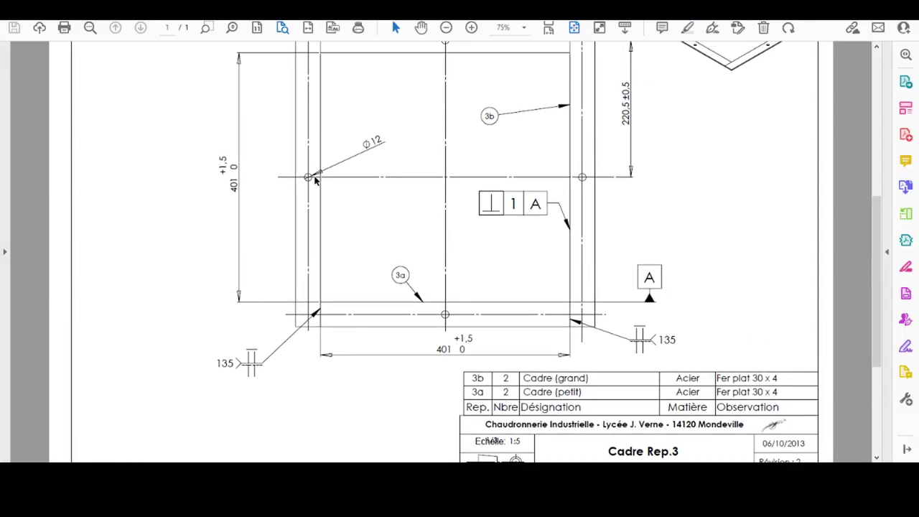
pyautogui.scroll(1, 429, 56)
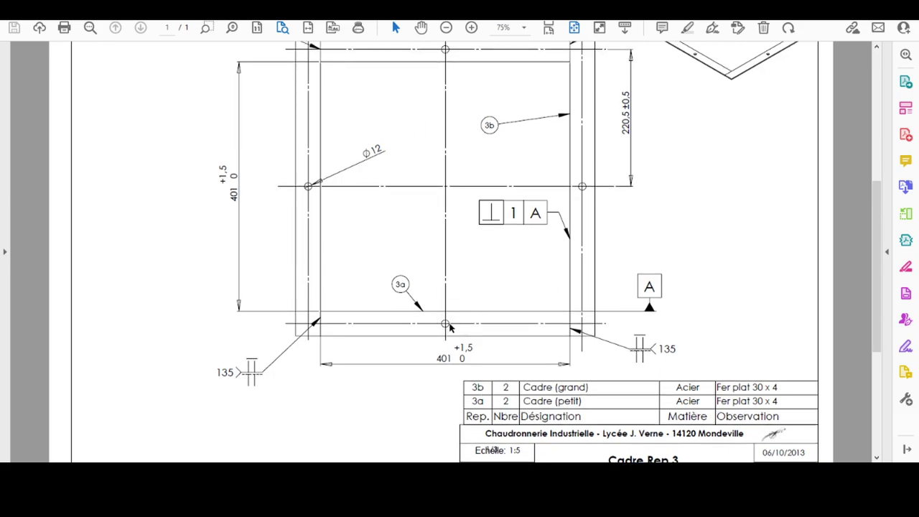
# Step: Start a sketch on the bar's top face, viewed normal to it
pyautogui.hotkey('alt', 'Tab')
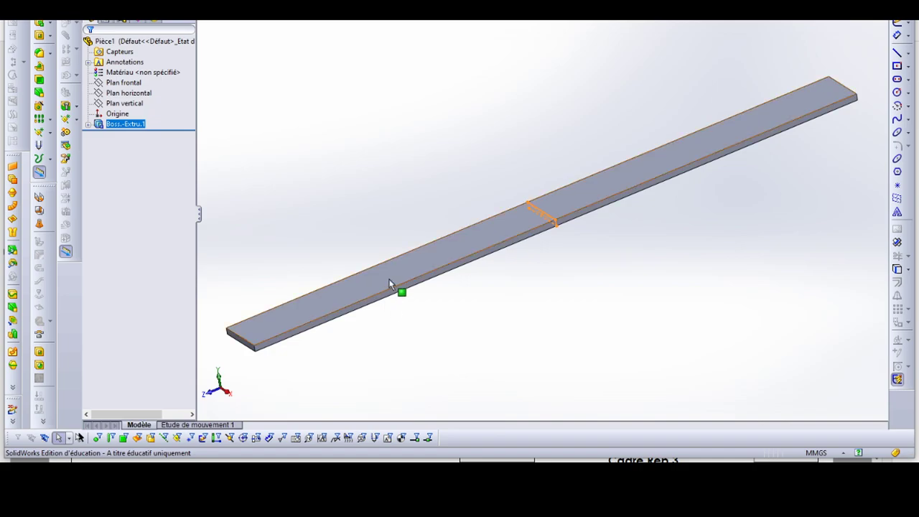
pyautogui.click(521, 219)
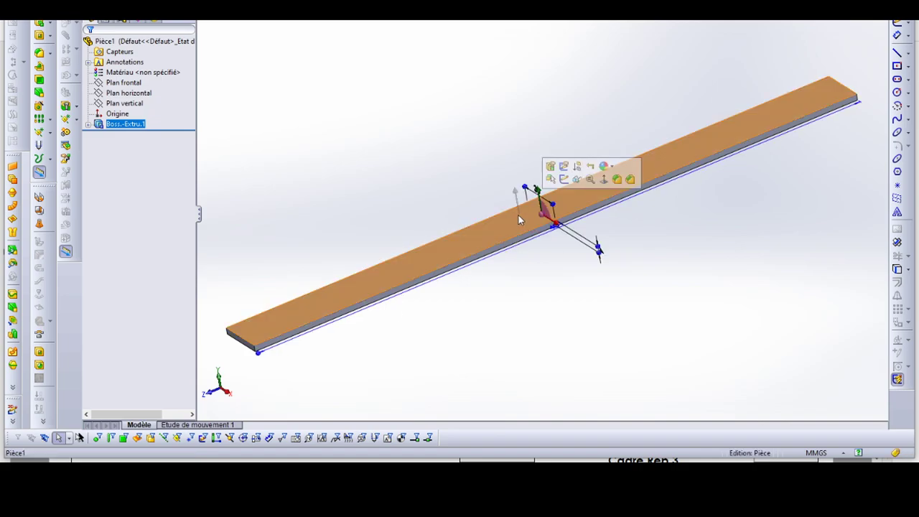
pyautogui.click(898, 24)
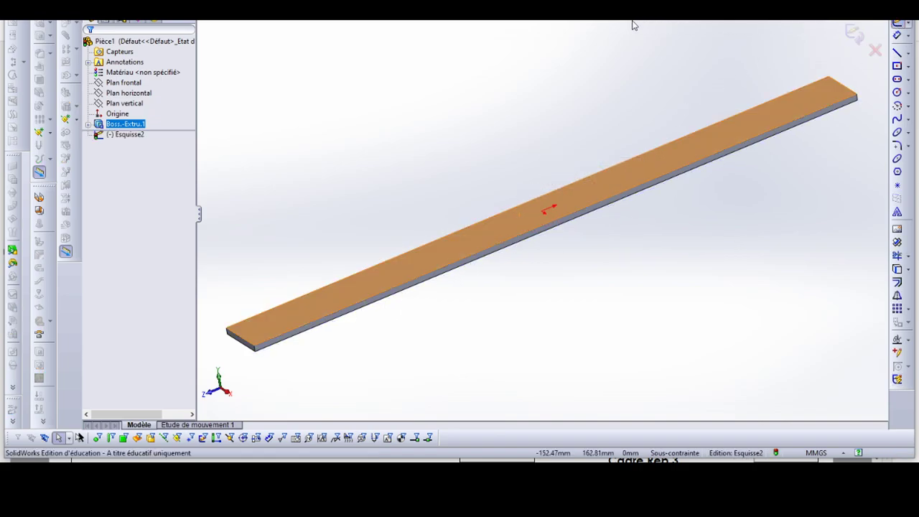
pyautogui.click(79, 437)
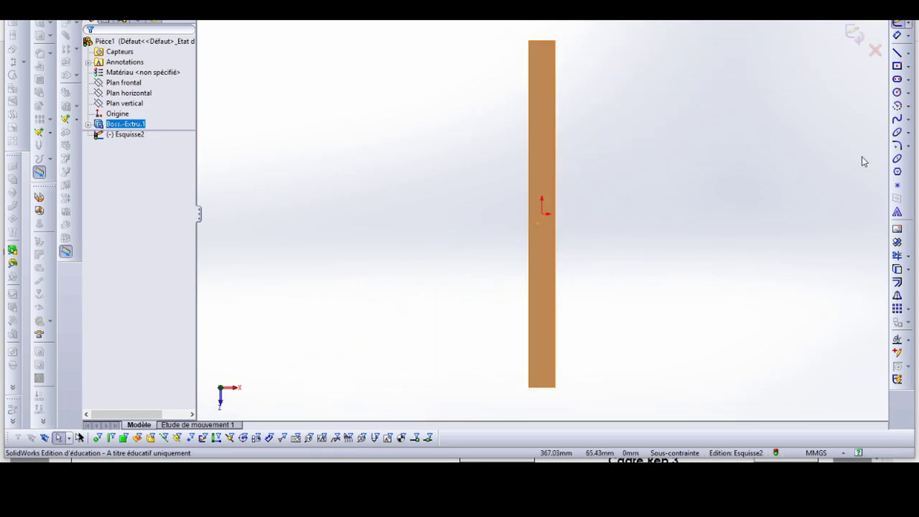
# Step: Draw a circle centred on the origin and dimension it to Ø12
pyautogui.click(898, 94)
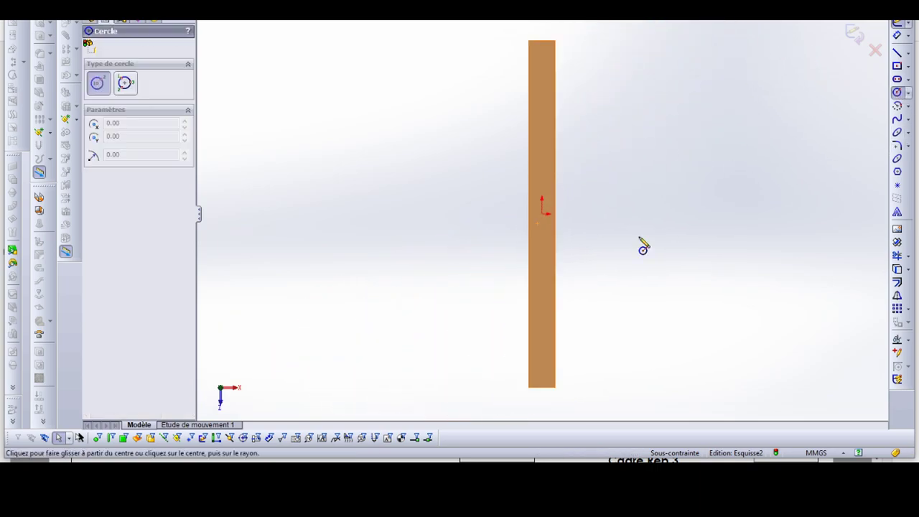
pyautogui.click(542, 213)
pyautogui.click(550, 222)
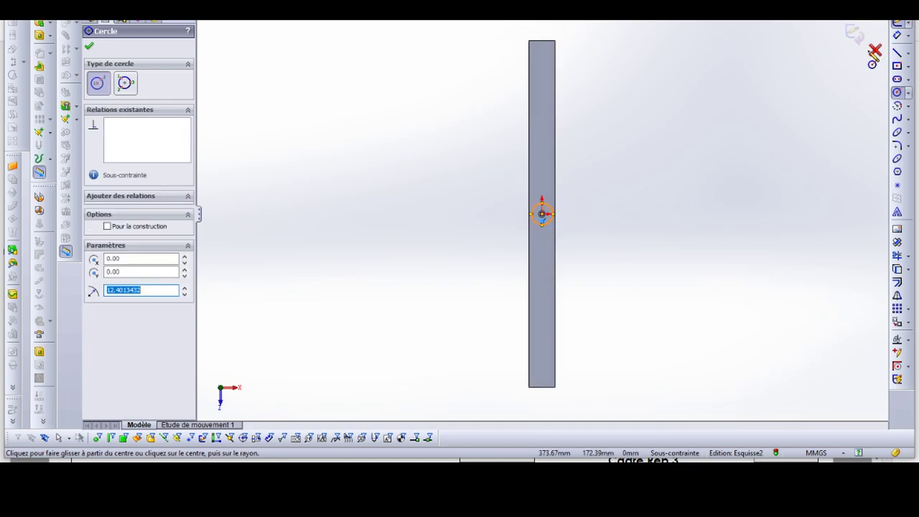
pyautogui.click(897, 35)
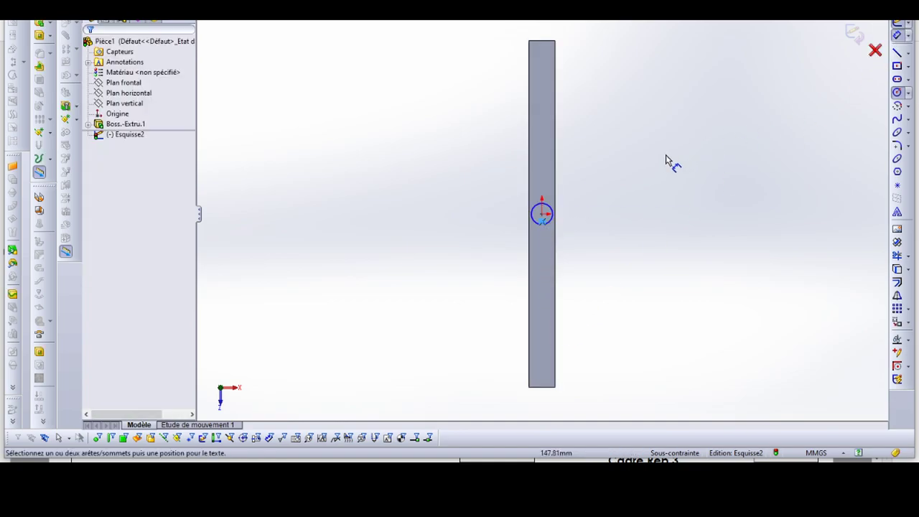
pyautogui.click(553, 209)
pyautogui.click(574, 191)
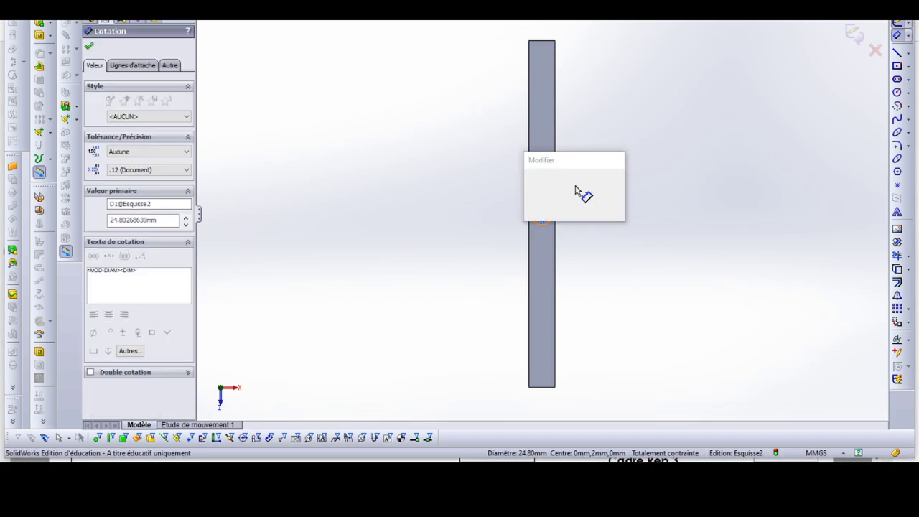
pyautogui.write('12')
pyautogui.press('Return')
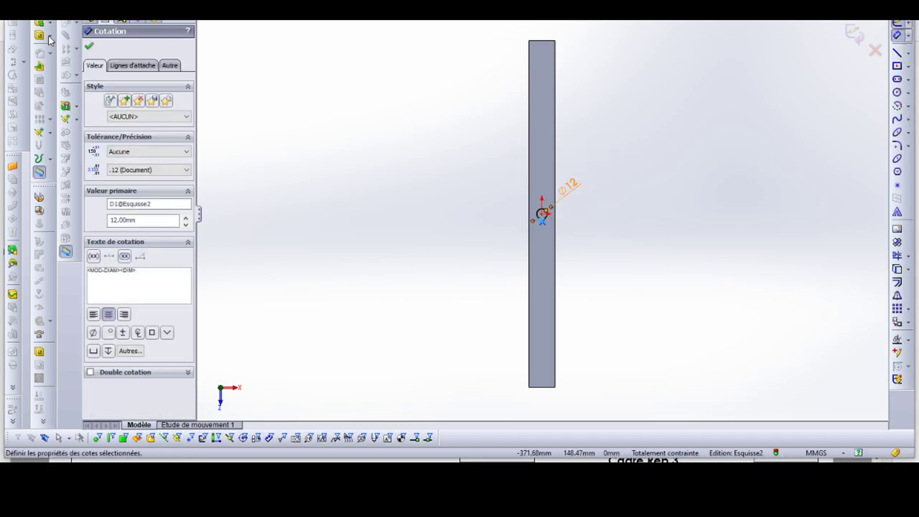
# Step: Cut the Ø12 circle Through All to make the bar's central hole
pyautogui.click(40, 38)
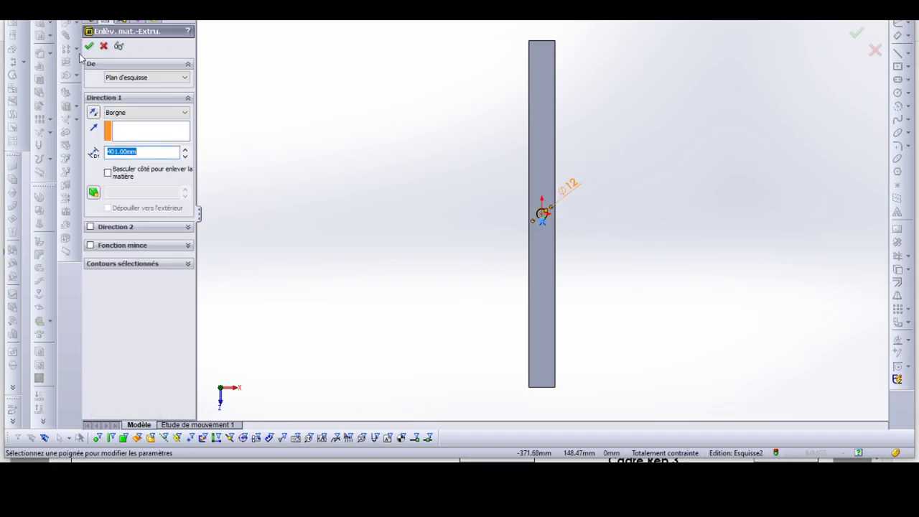
pyautogui.click(143, 115)
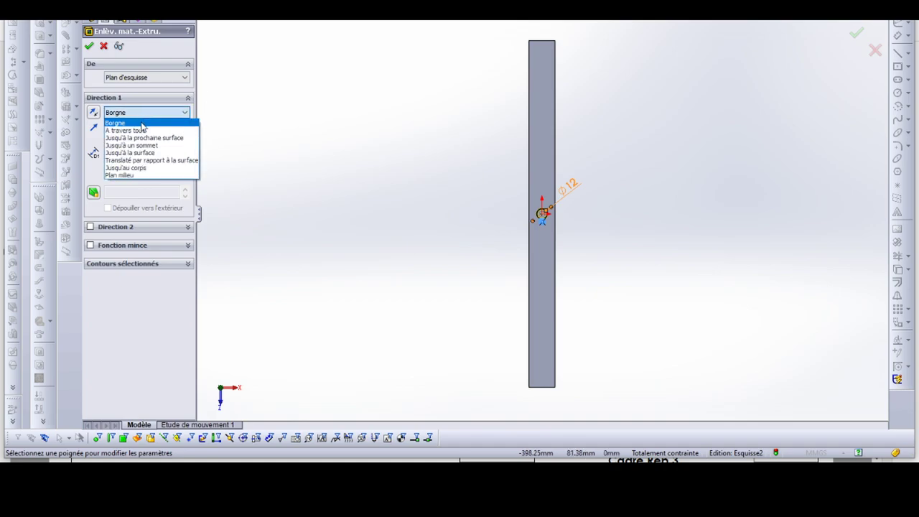
pyautogui.click(142, 132)
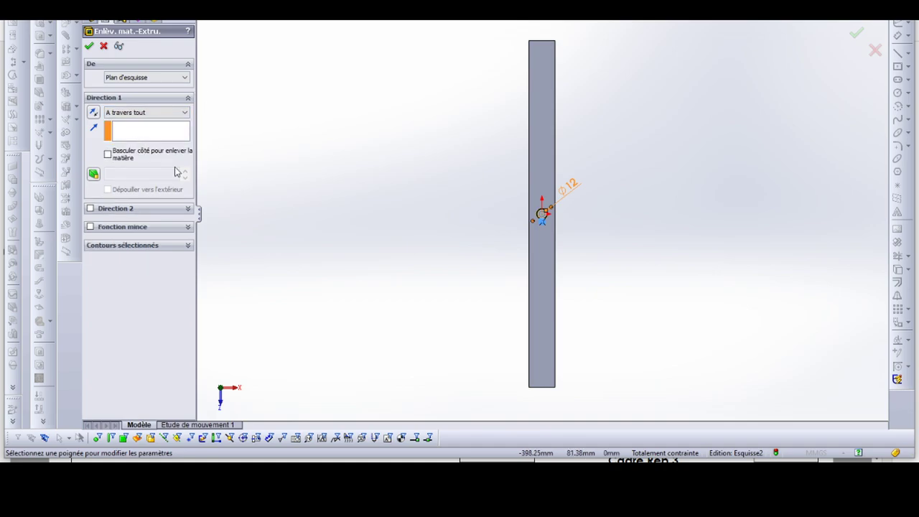
pyautogui.click(90, 46)
pyautogui.moveTo(388, 268); pyautogui.dragTo(400, 199, button='right')
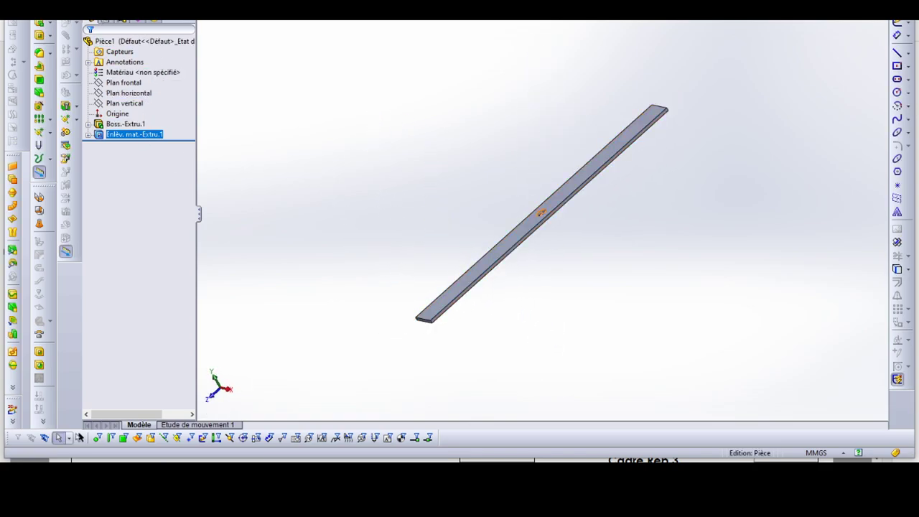
# Step: Save the holed bar under the file name 'cadra 3a'
pyautogui.click(132, 62)
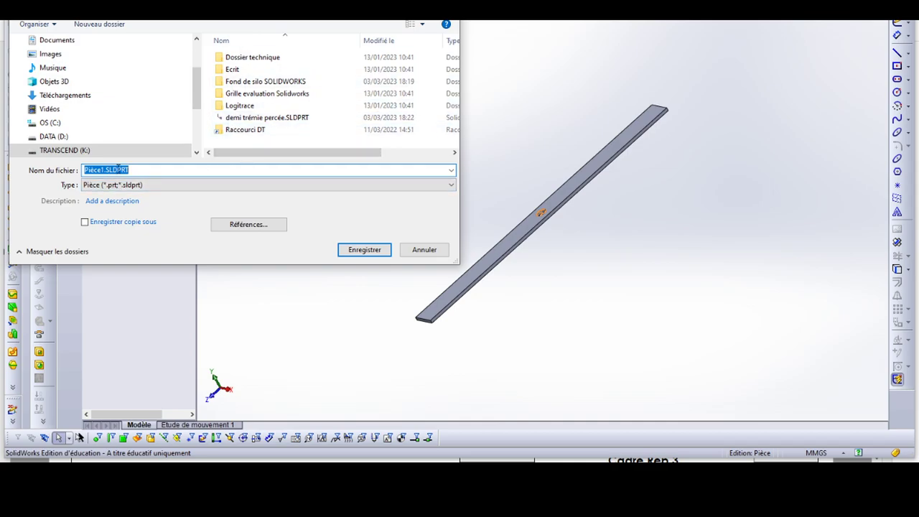
pyautogui.write('cadra 3a')
pyautogui.press('Return')
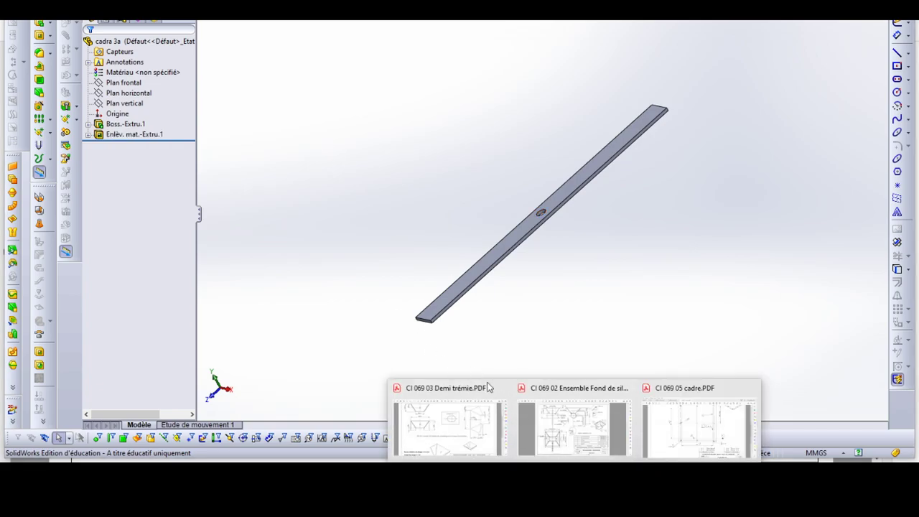
pyautogui.click(491, 402)
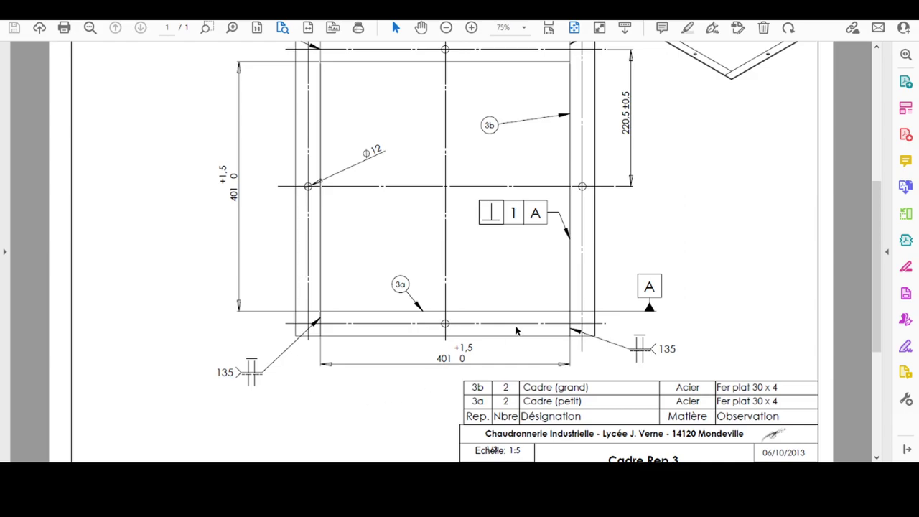
pyautogui.scroll(1, 516, 330)
pyautogui.scroll(1, 520, 229)
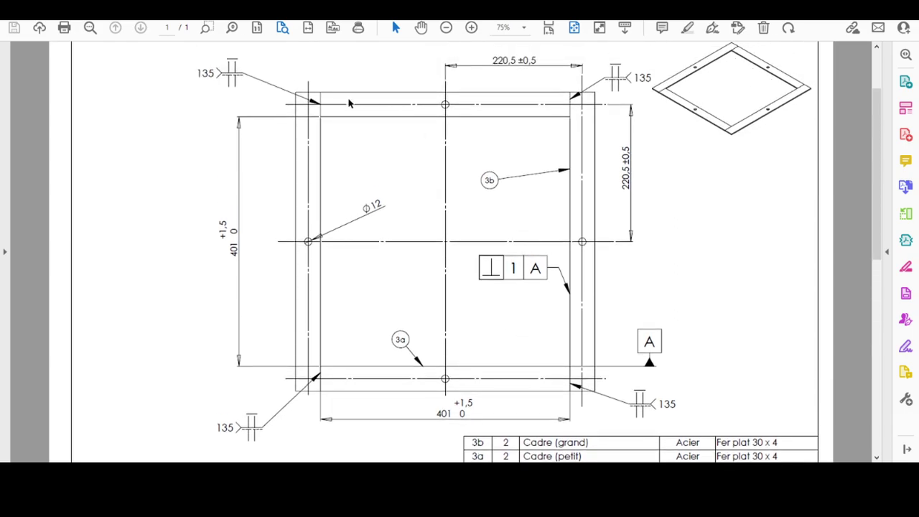
pyautogui.scroll(-3, 369, 260)
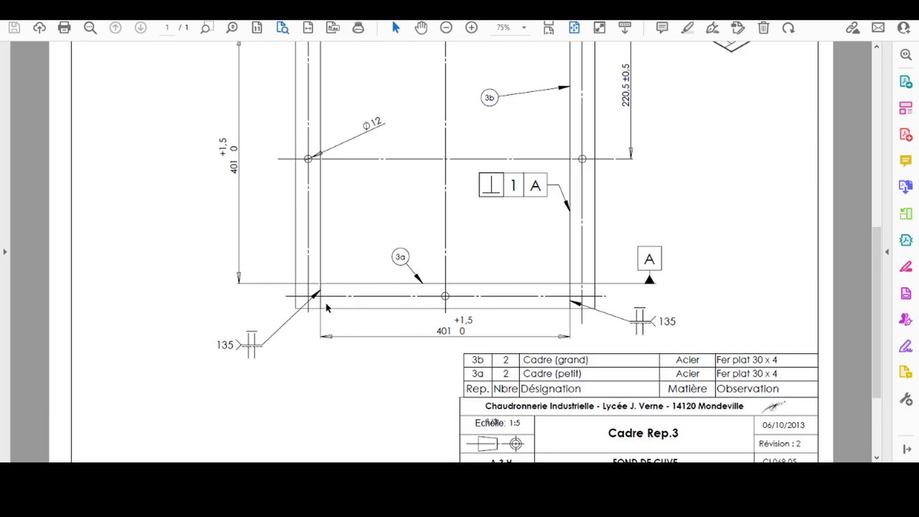
pyautogui.scroll(1, 347, 272)
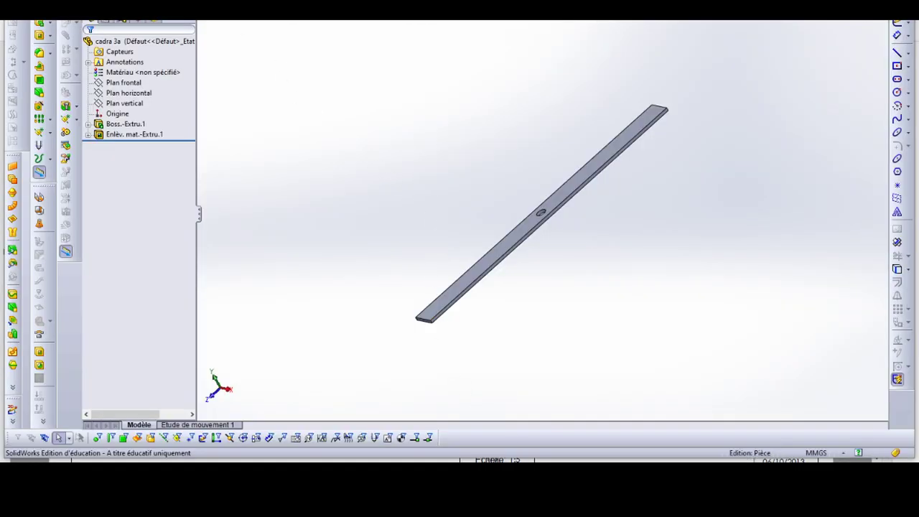
# Step: Save a copy, changing the file name from 'cadra 3a' to 'cadra 3b'
pyautogui.hotkey('alt', 'f')
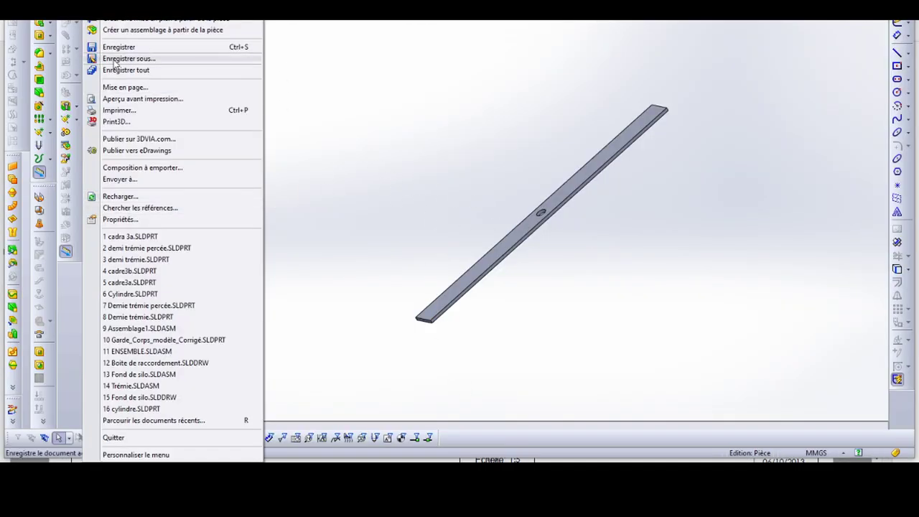
pyautogui.click(113, 61)
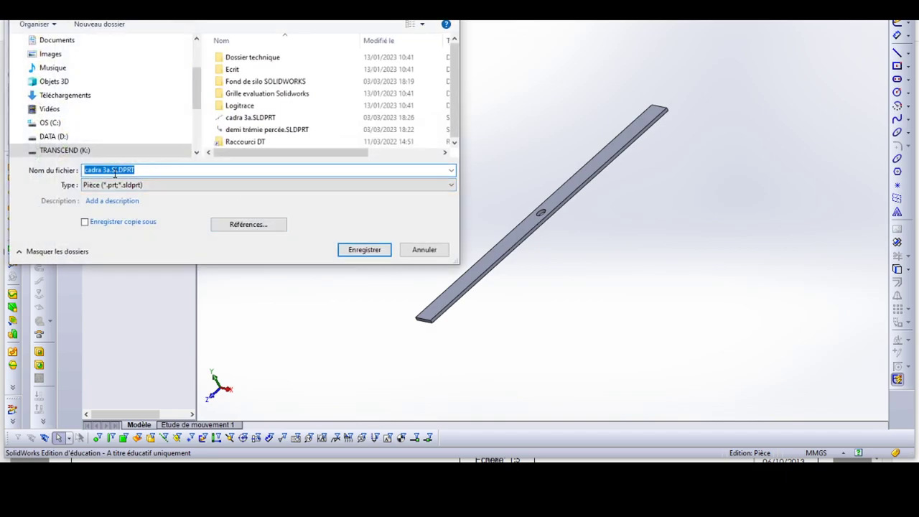
pyautogui.click(112, 170)
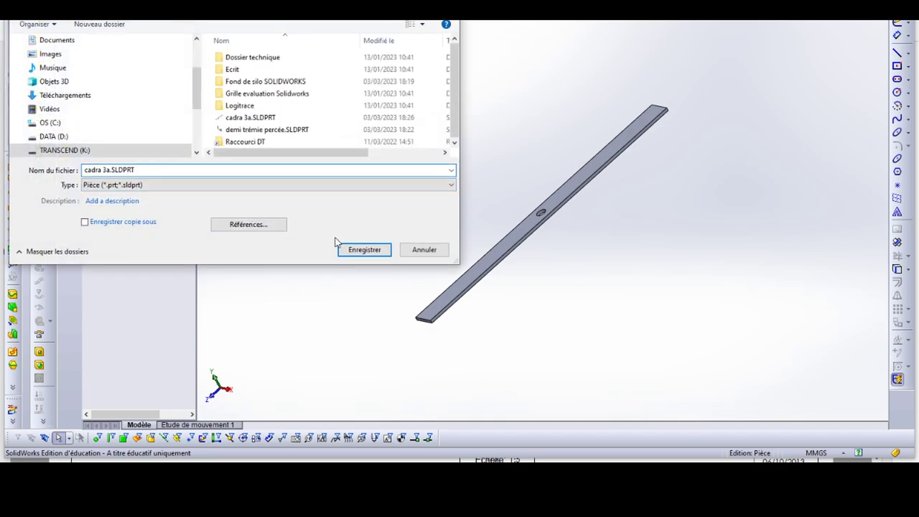
pyautogui.press('BackSpace')
pyautogui.write('b')
pyautogui.press('Return')
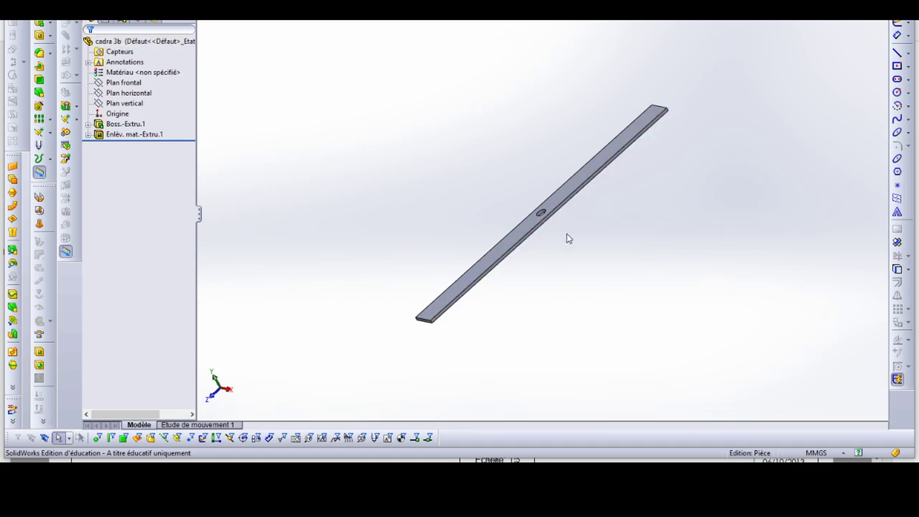
# Step: Change Boss-Extrude1's 401 length dimension to 461 mm and view the longer bar
pyautogui.click(498, 256)
pyautogui.moveTo(569, 263); pyautogui.dragTo(591, 290, button='middle')
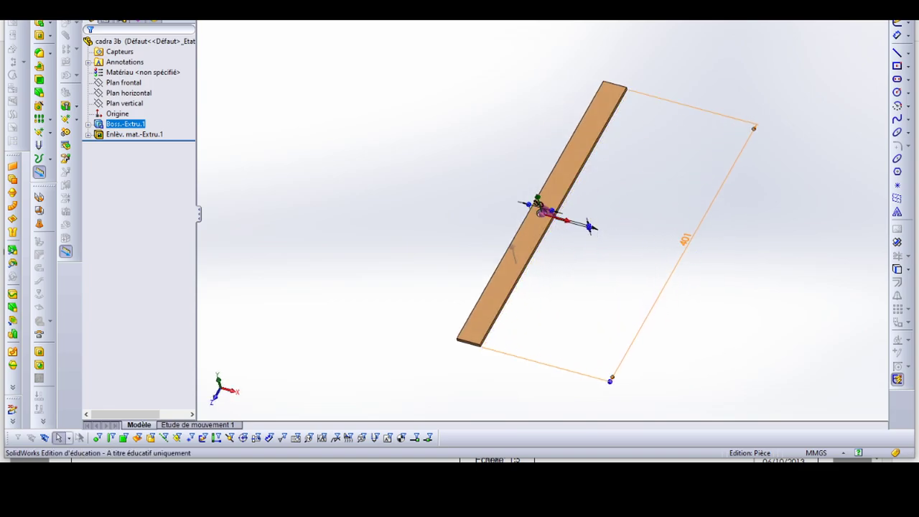
pyautogui.doubleClick(686, 242)
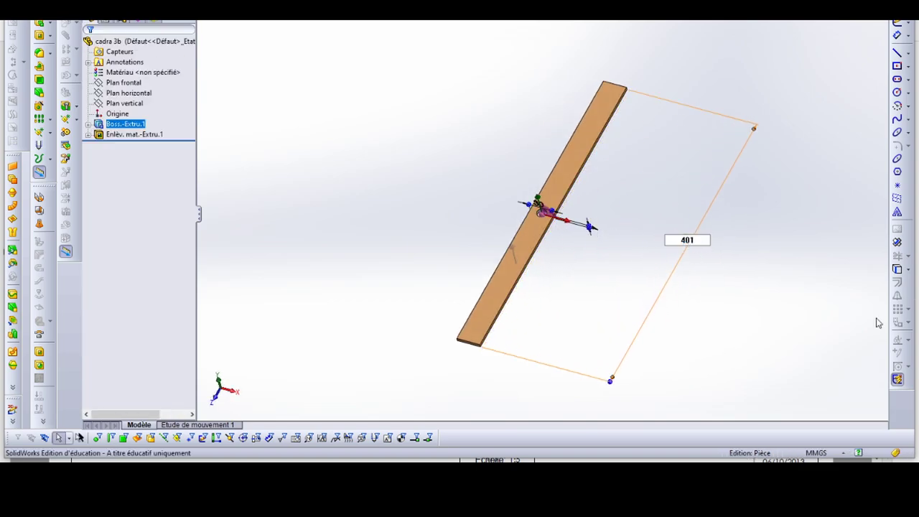
pyautogui.write('6')
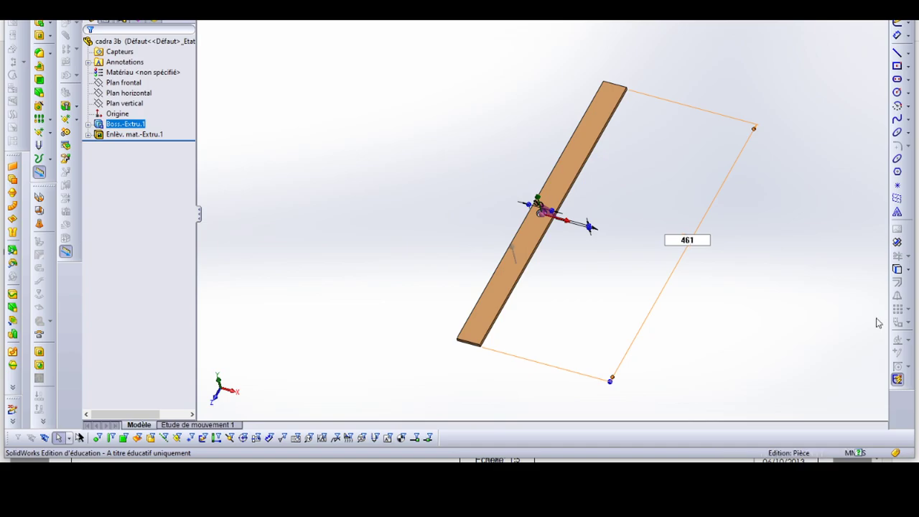
pyautogui.press('Return')
pyautogui.click(461, 124)
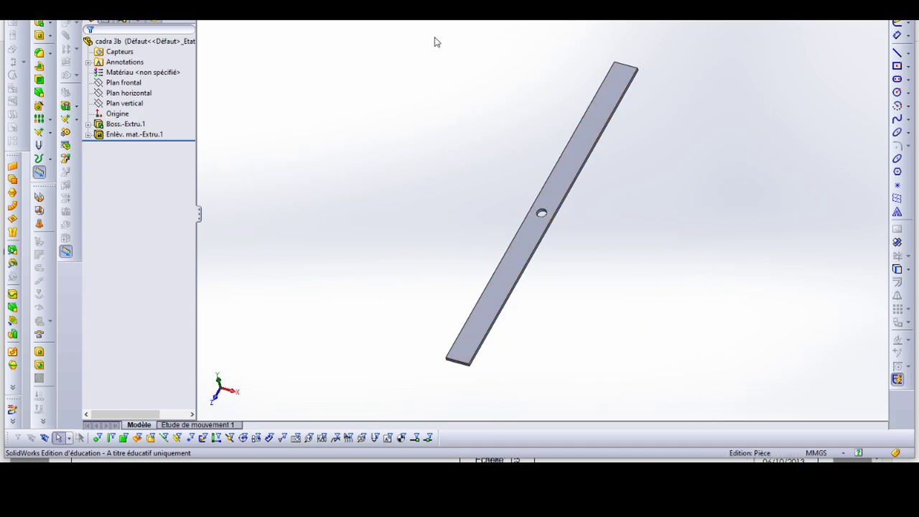
pyautogui.press('z')
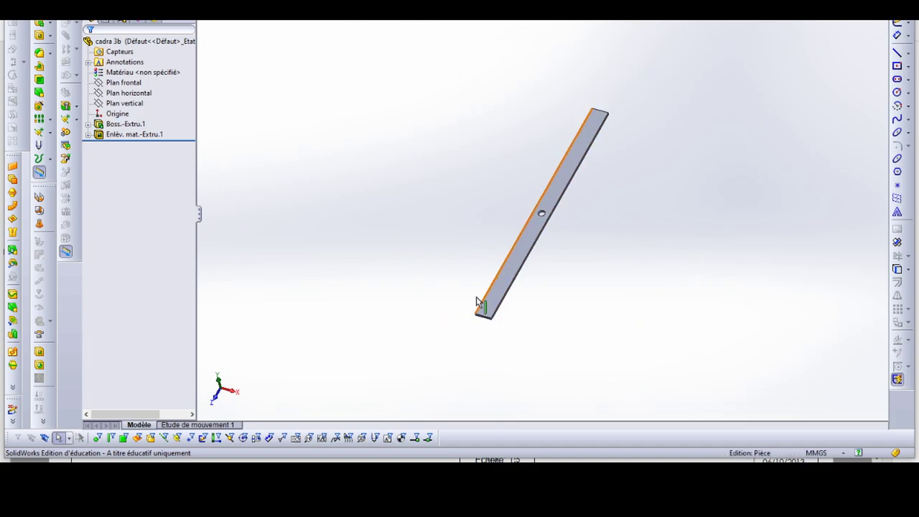